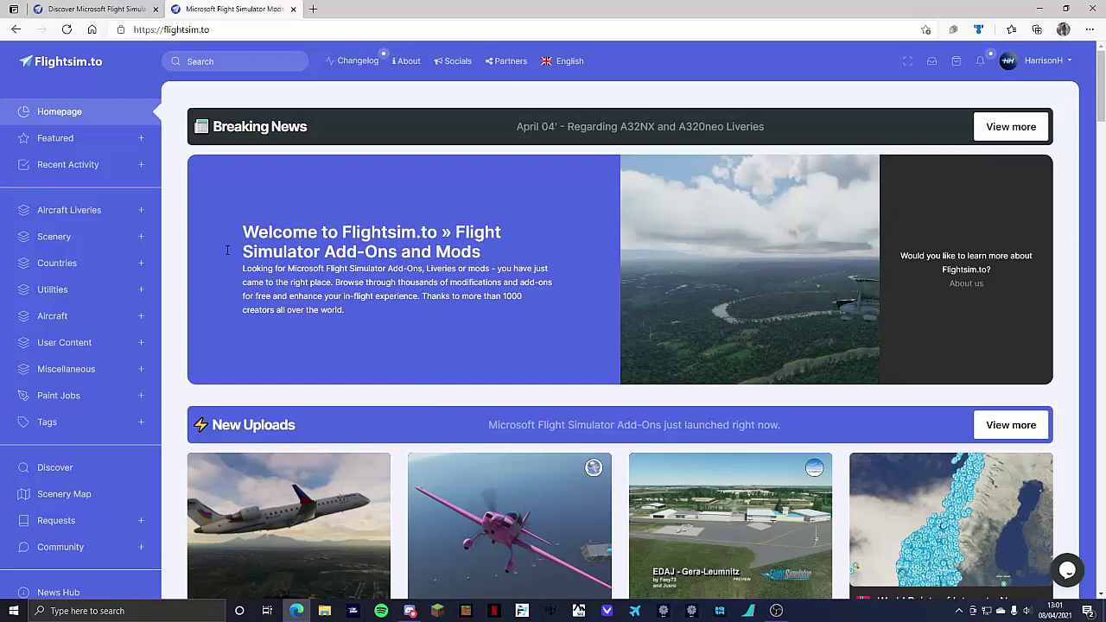
Step: Open the FBW A32NX category under Airbus aircraft liveries and look through the liveries offered
left_click(92, 212)
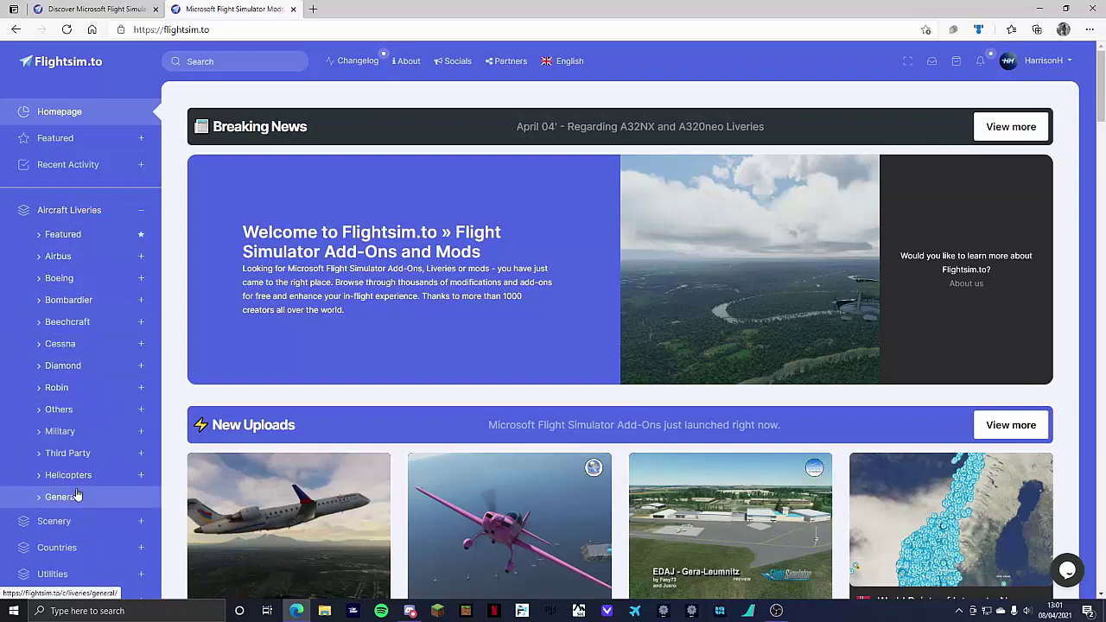
left_click(140, 256)
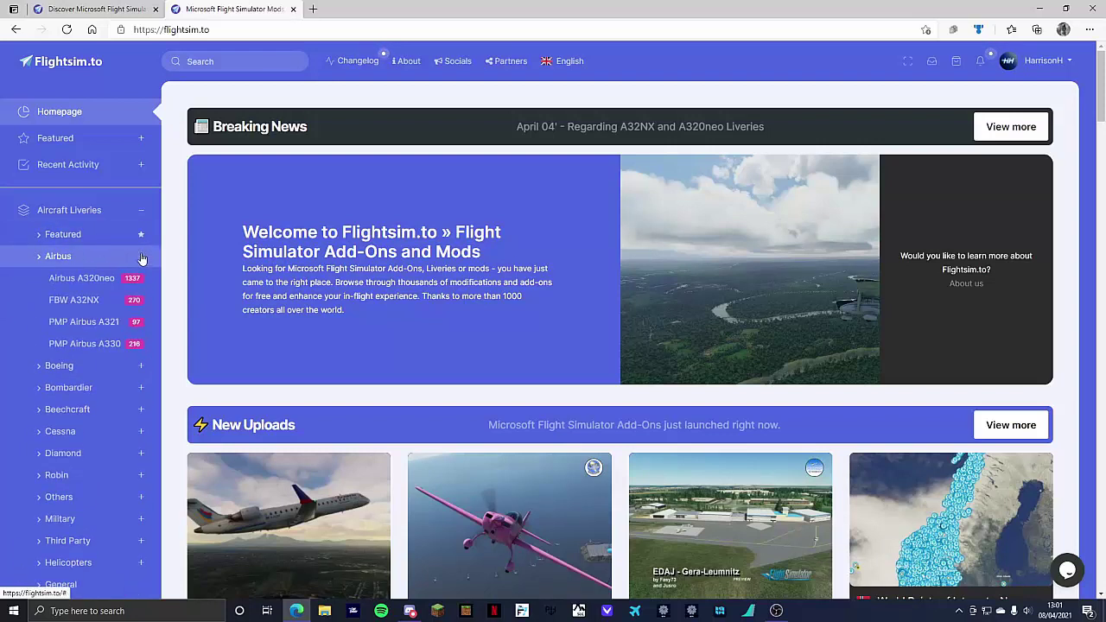
left_click(76, 309)
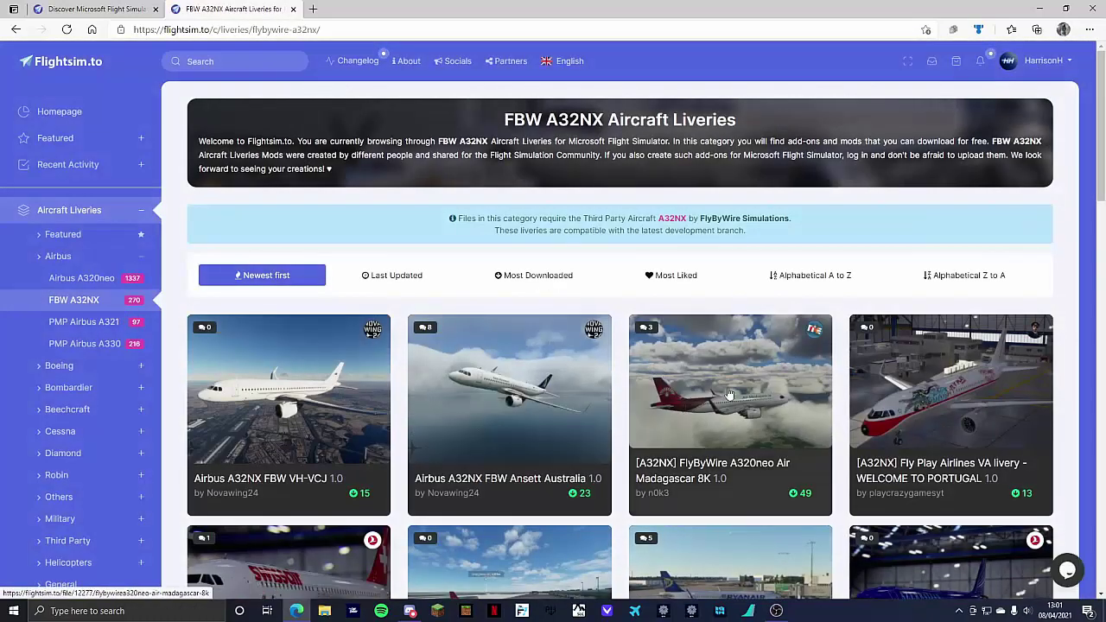
scroll(506, 345, "down", 3)
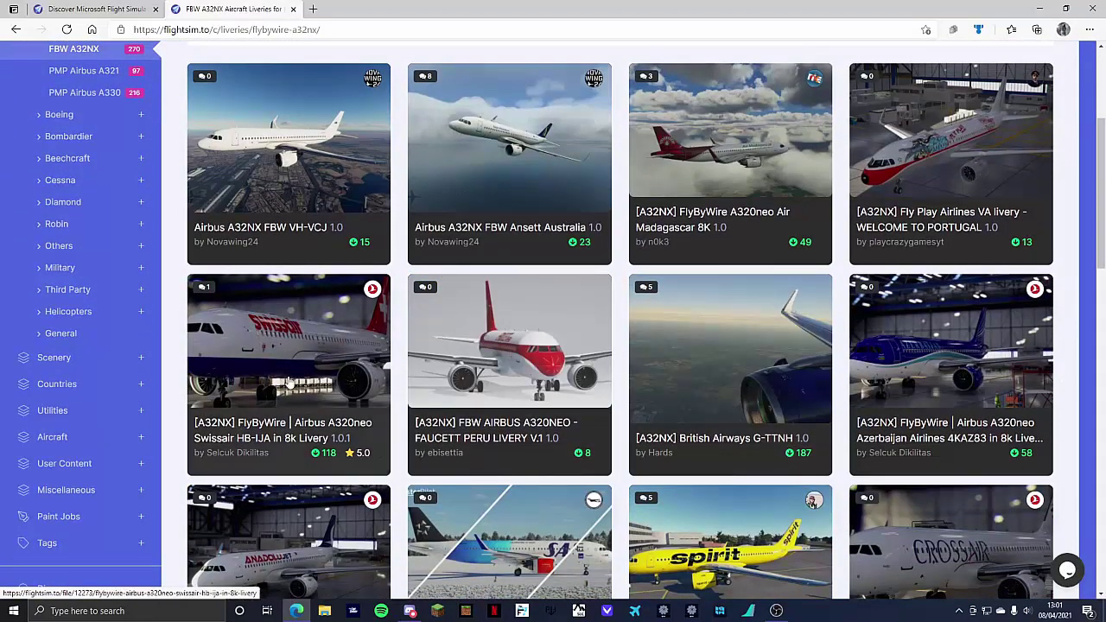
scroll(292, 380, "down", 2)
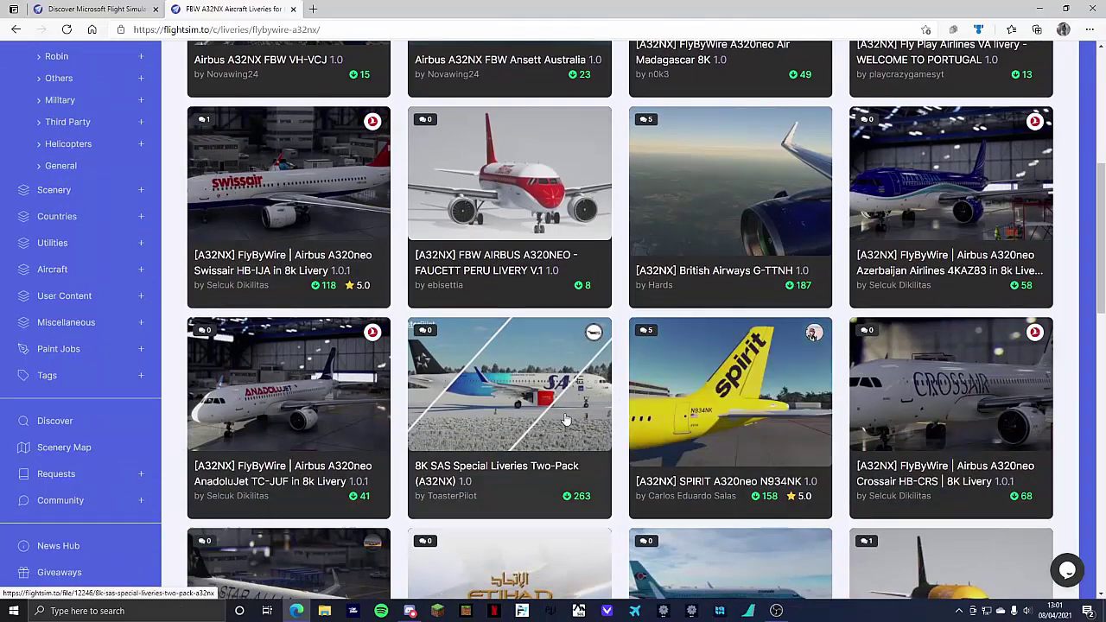
scroll(565, 419, "down", 4)
scroll(563, 416, "up", 3)
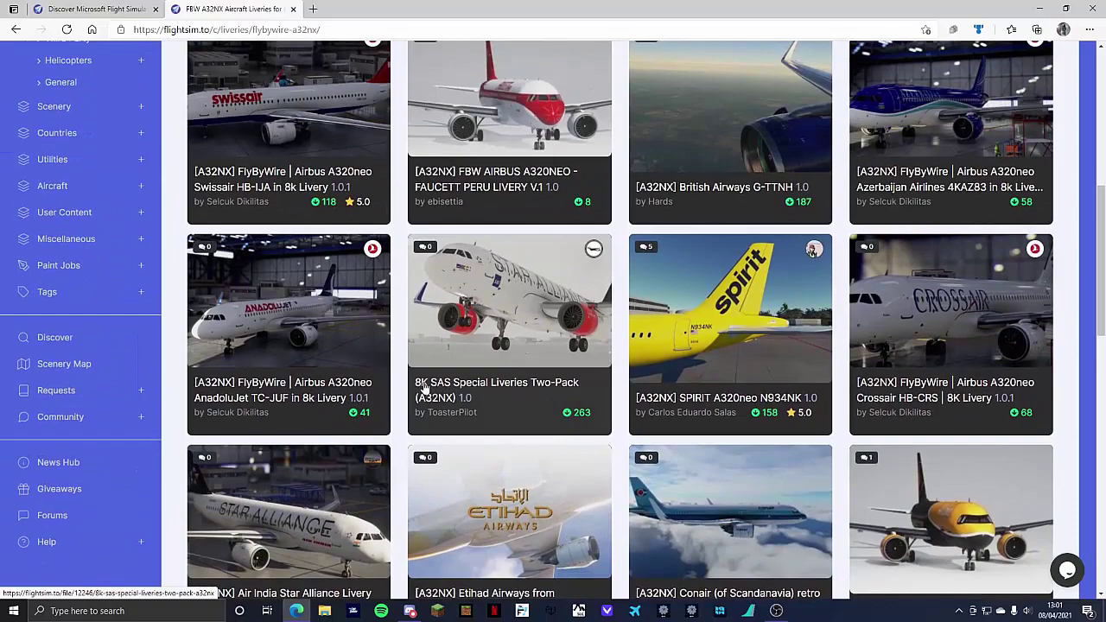
scroll(455, 385, "up", 5)
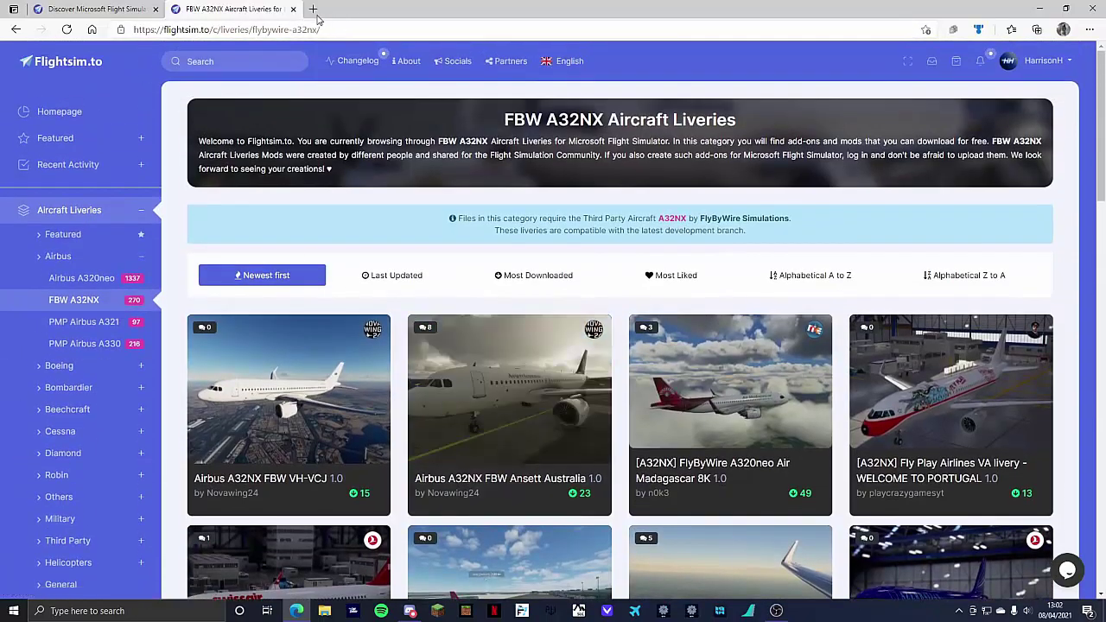
Step: Search the site for "HH aviation" and download version 2.0 of the [A32NX] HH Aviation Livery
left_click(247, 67)
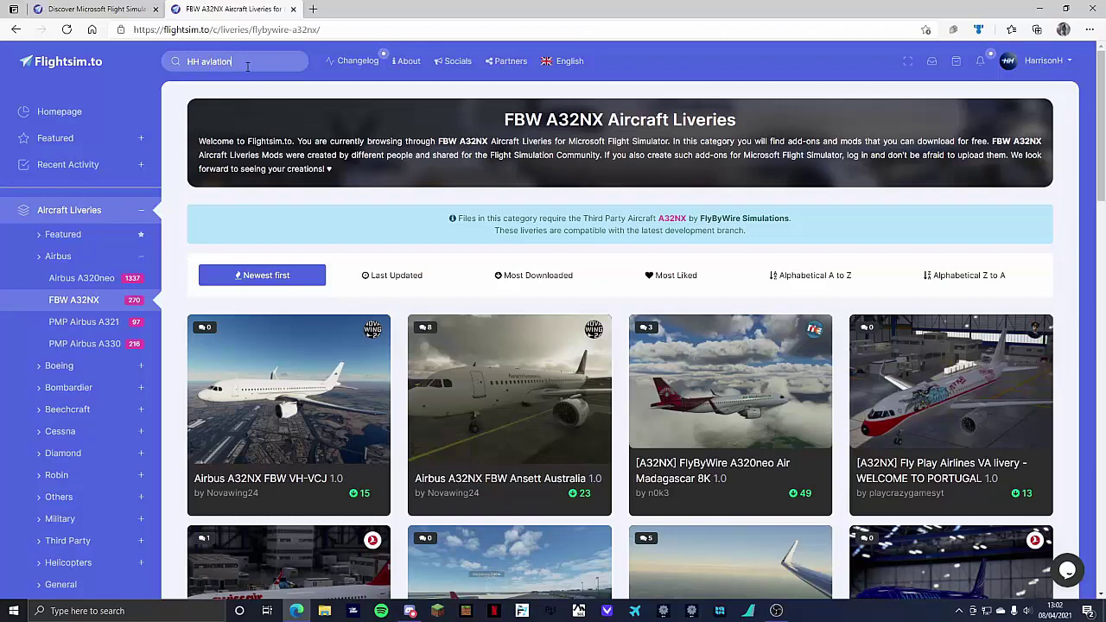
key("Return")
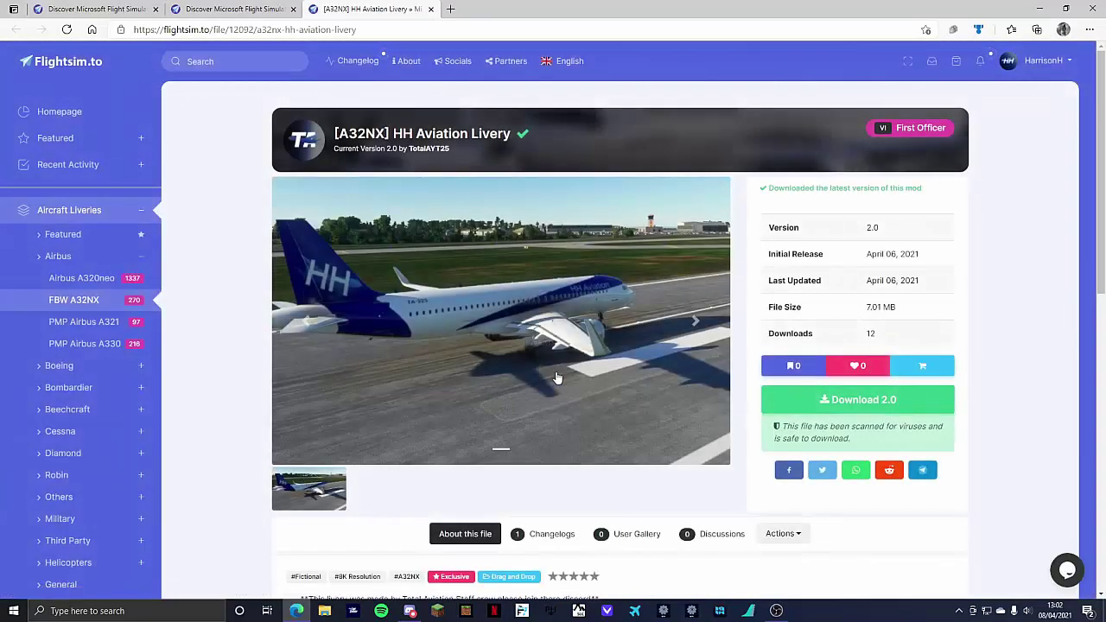
left_click(856, 400)
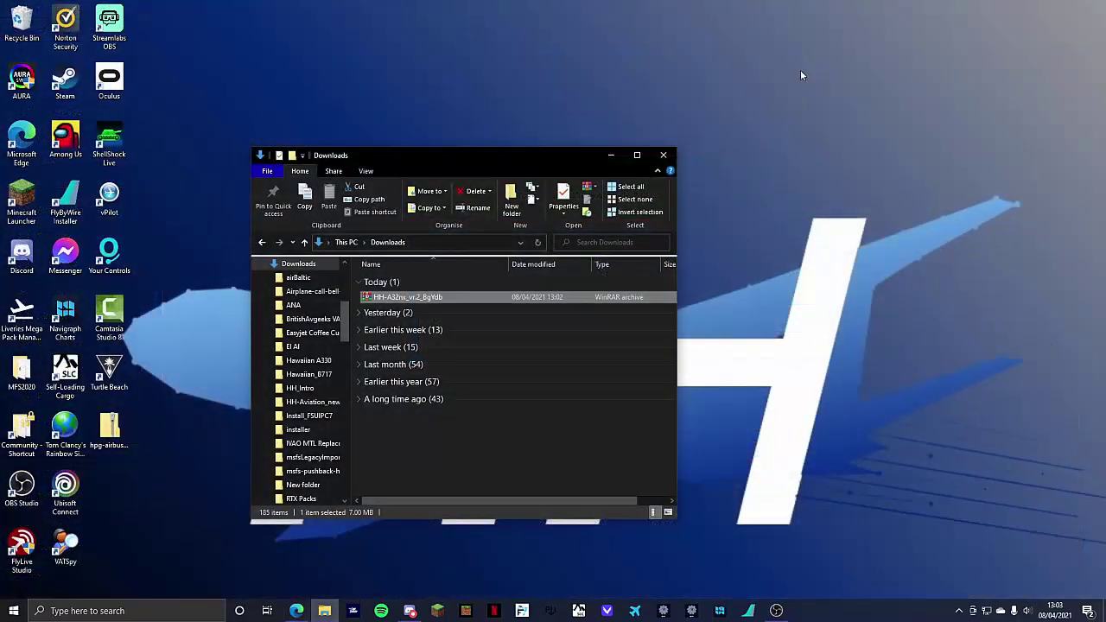
Step: Move the HH-A32nx_vr.2_BgYdb archive from the Downloads folder to the desktop and minimize the folder window
double_click(277, 266)
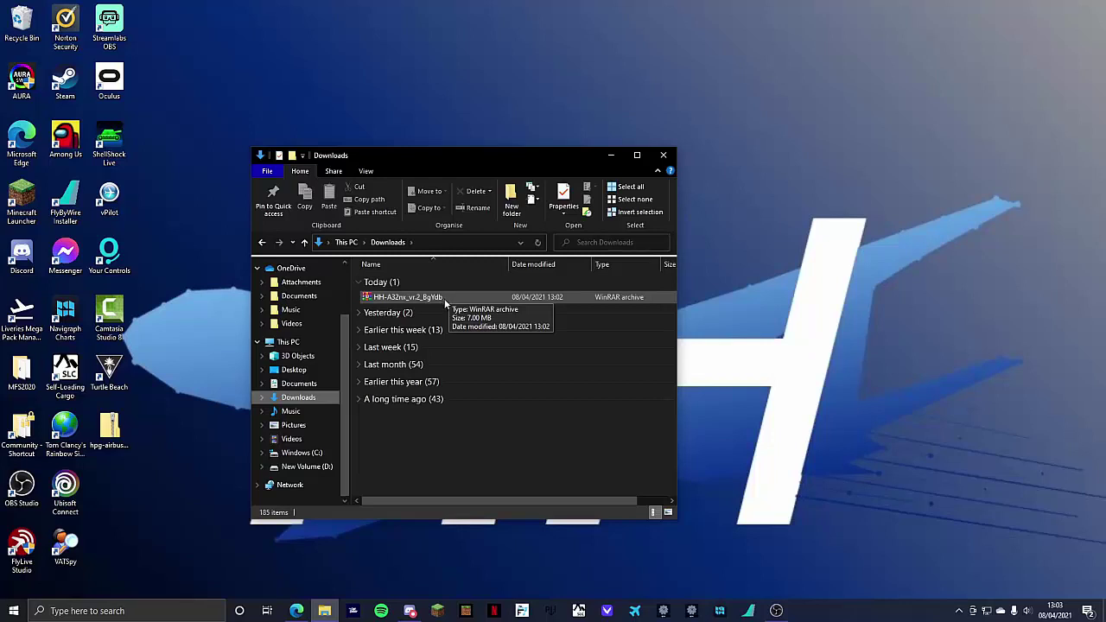
left_click_drag(444, 298, 768, 205)
left_click(610, 154)
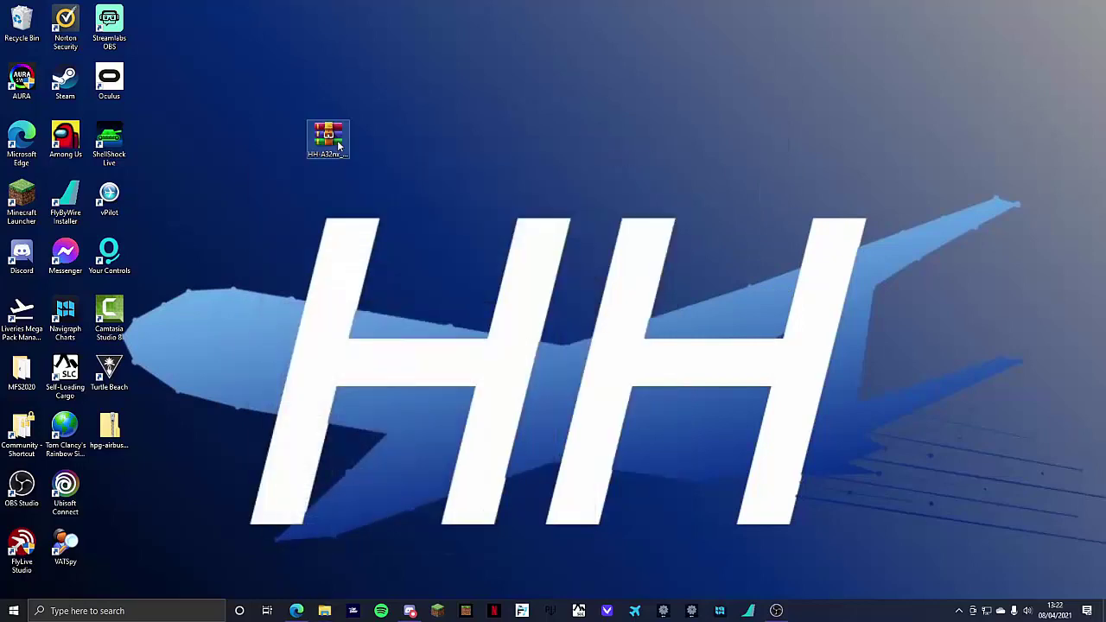
right_click(336, 142)
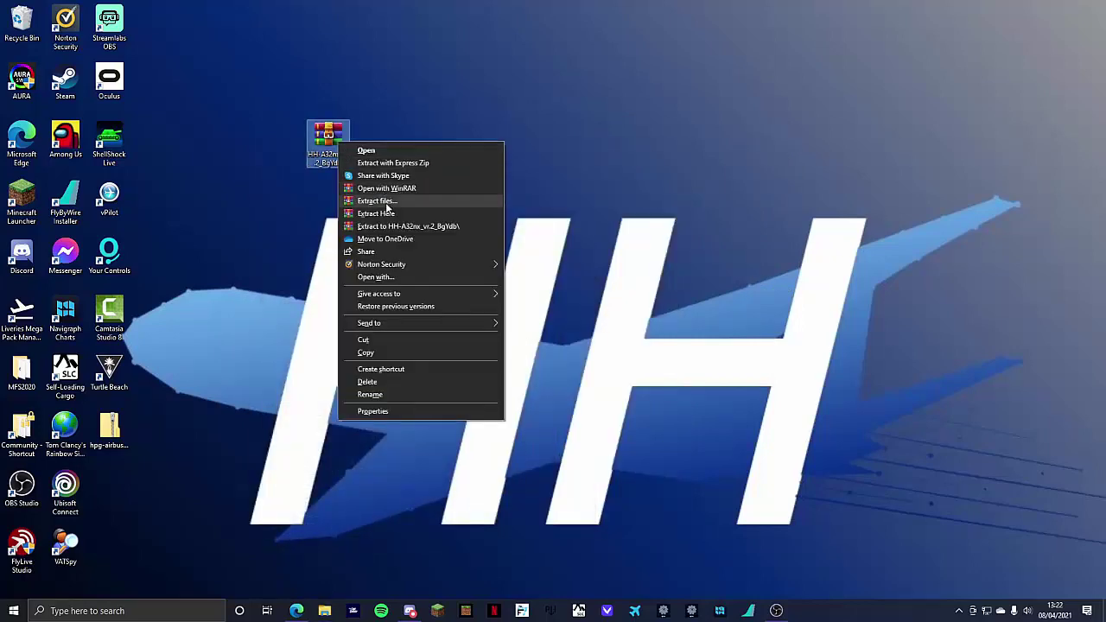
left_click(386, 202)
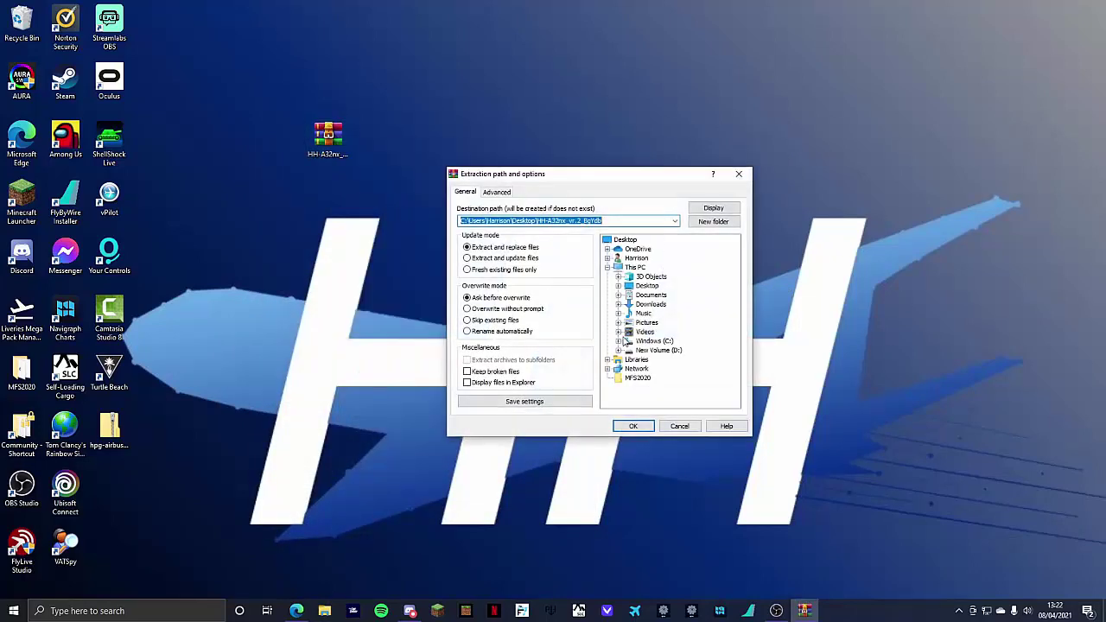
left_click(619, 350)
left_click(629, 378)
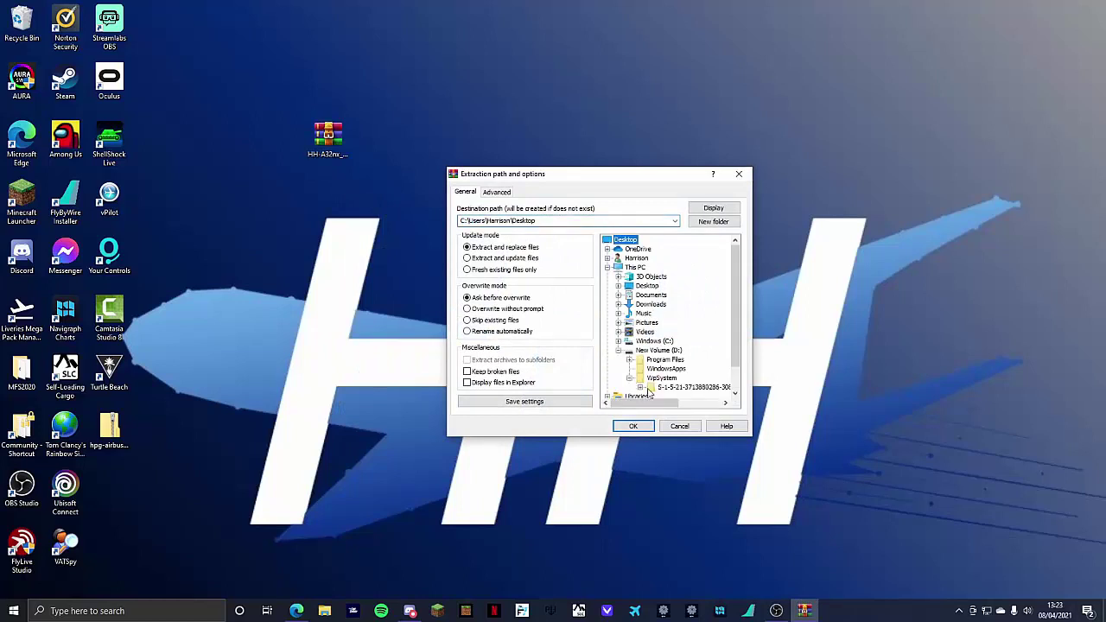
left_click(640, 387)
left_click(651, 387)
left_click(663, 388)
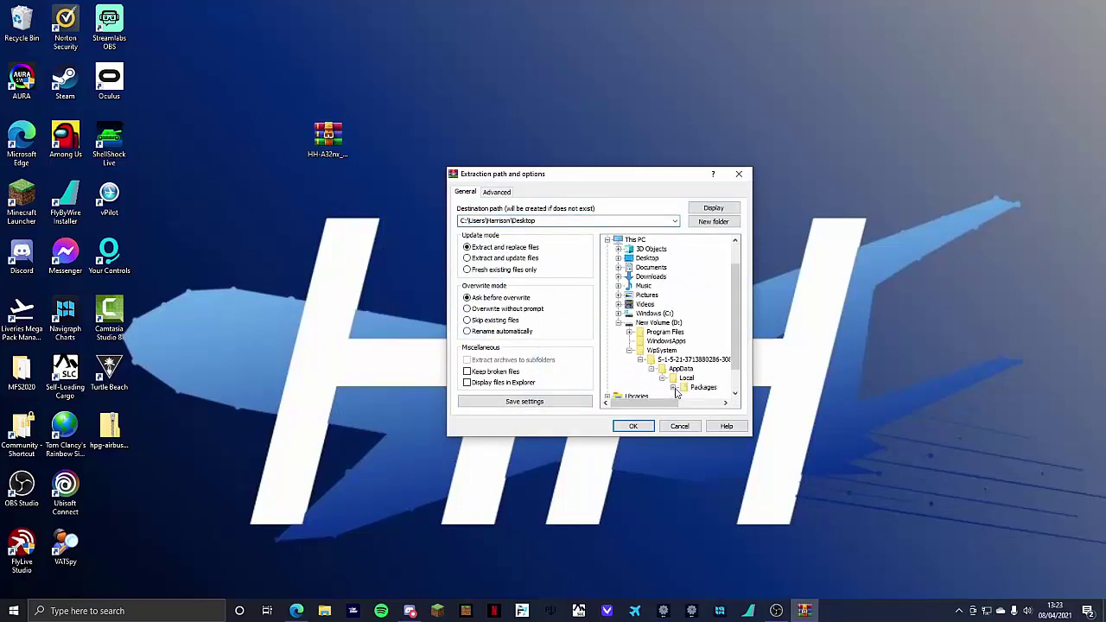
left_click(673, 389)
left_click(683, 389)
left_click_drag(659, 408, 696, 407)
left_click(631, 351)
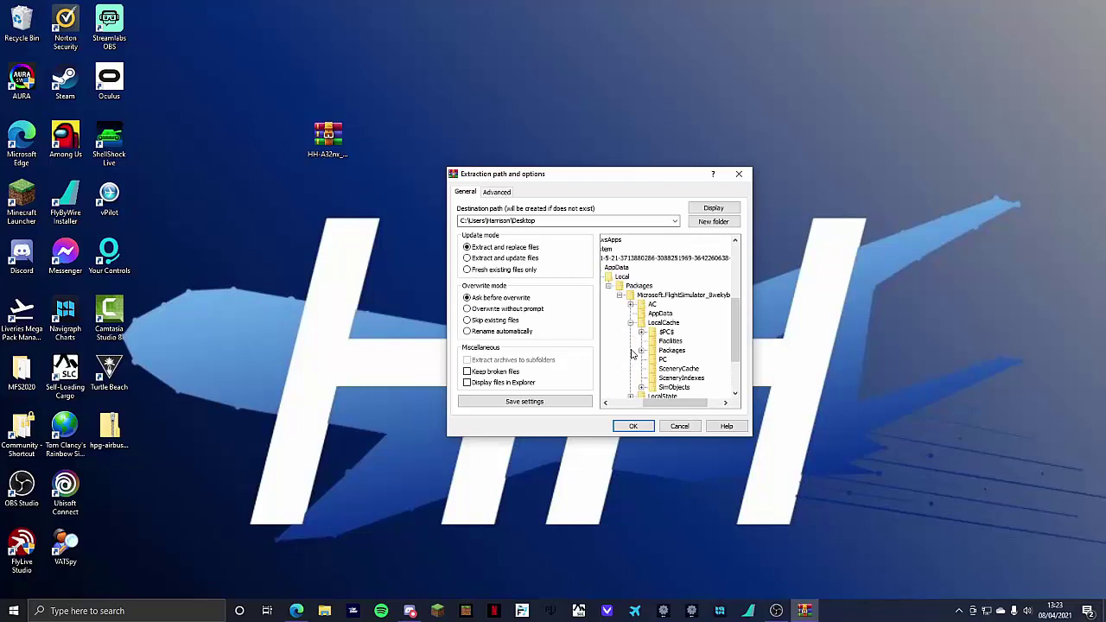
left_click(641, 350)
left_click(673, 360)
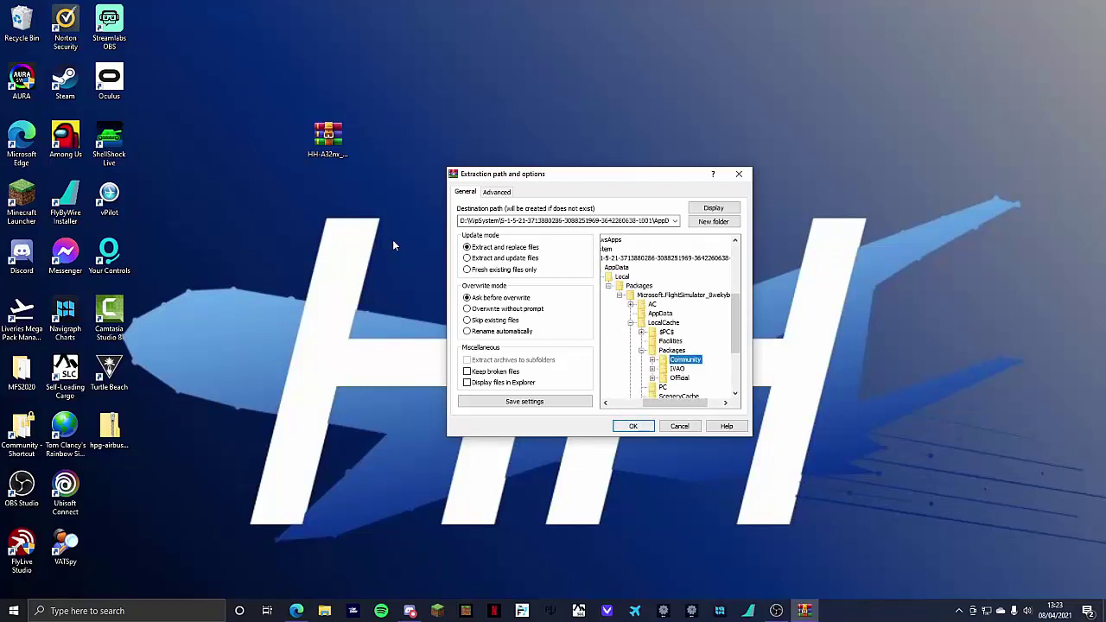
left_click(740, 176)
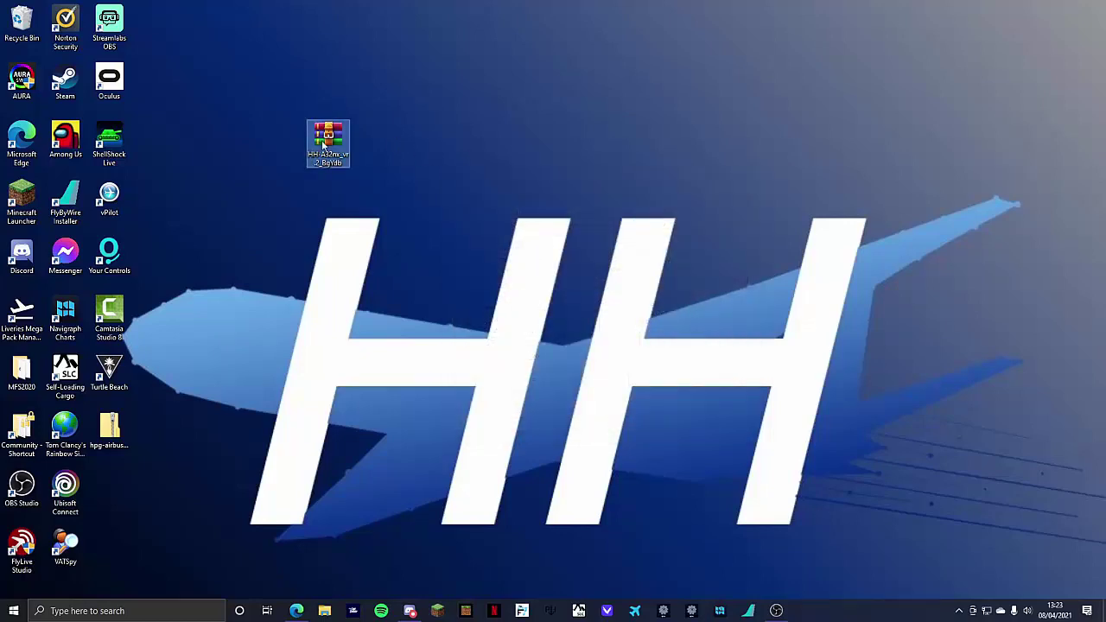
double_click(329, 136)
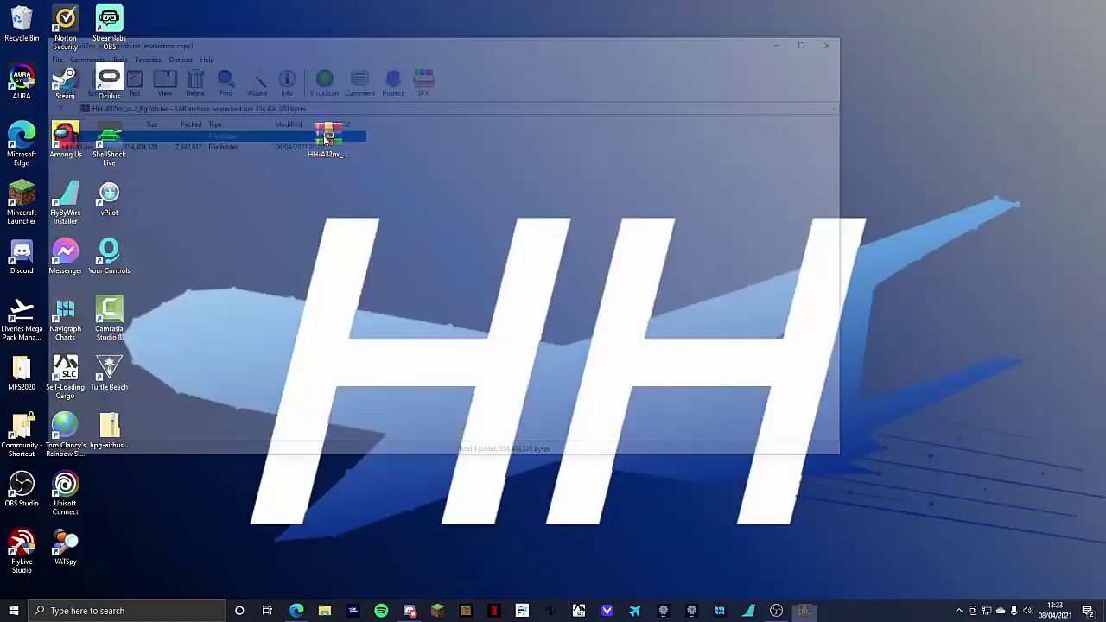
left_click(836, 33)
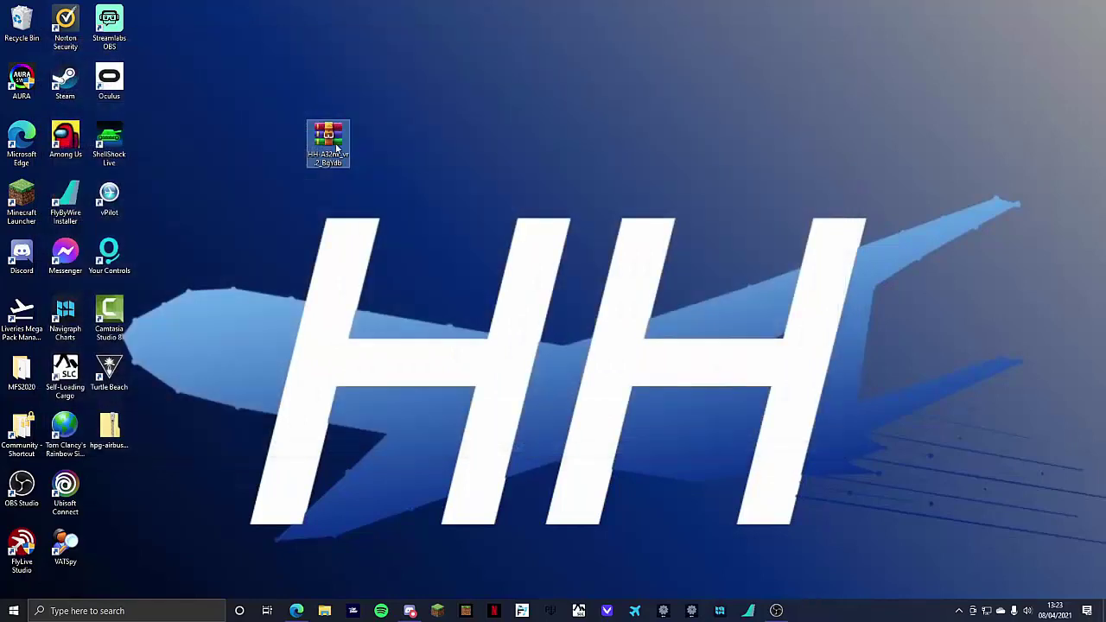
Step: Extract the HH-A32nx_vr.2_BgYdb archive to its default folder on the desktop and place that folder beside the archive
right_click(336, 146)
left_click(385, 204)
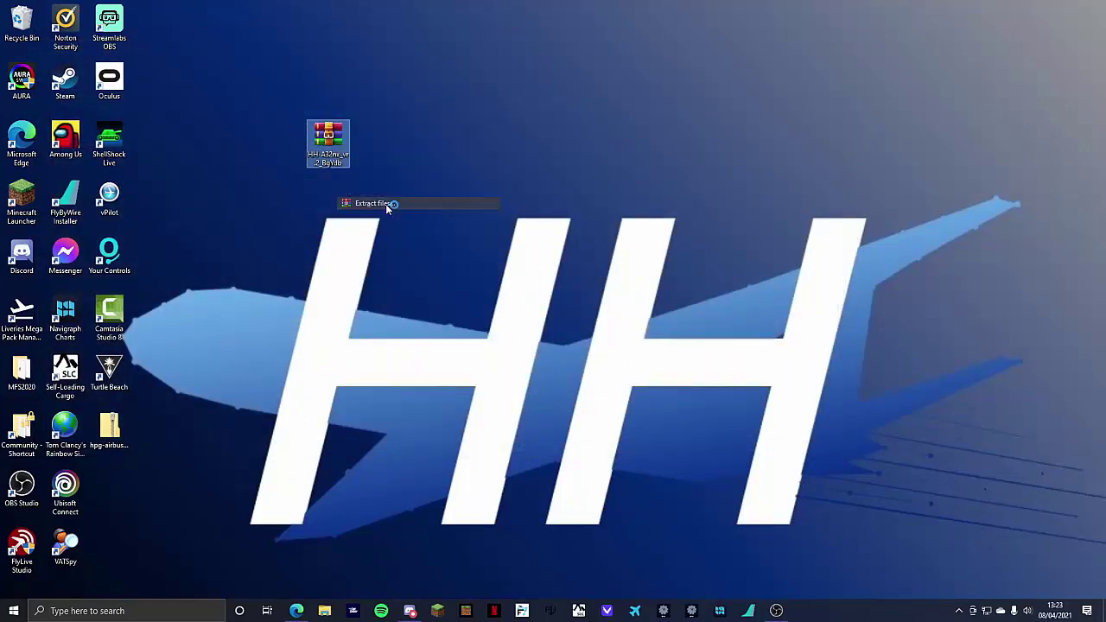
left_click(634, 424)
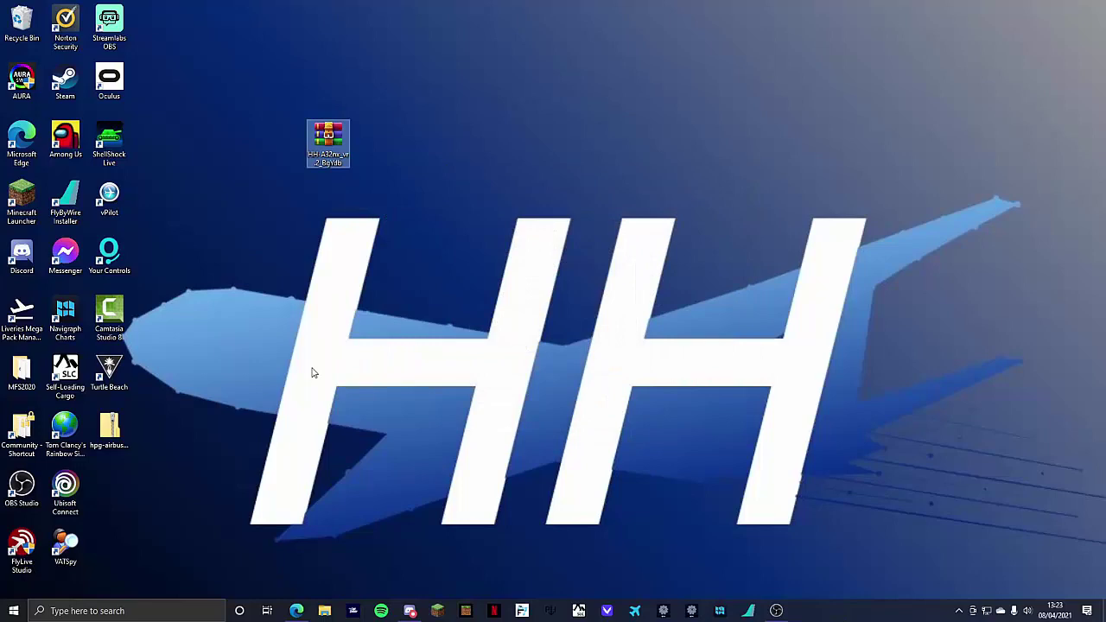
left_click_drag(108, 490, 393, 145)
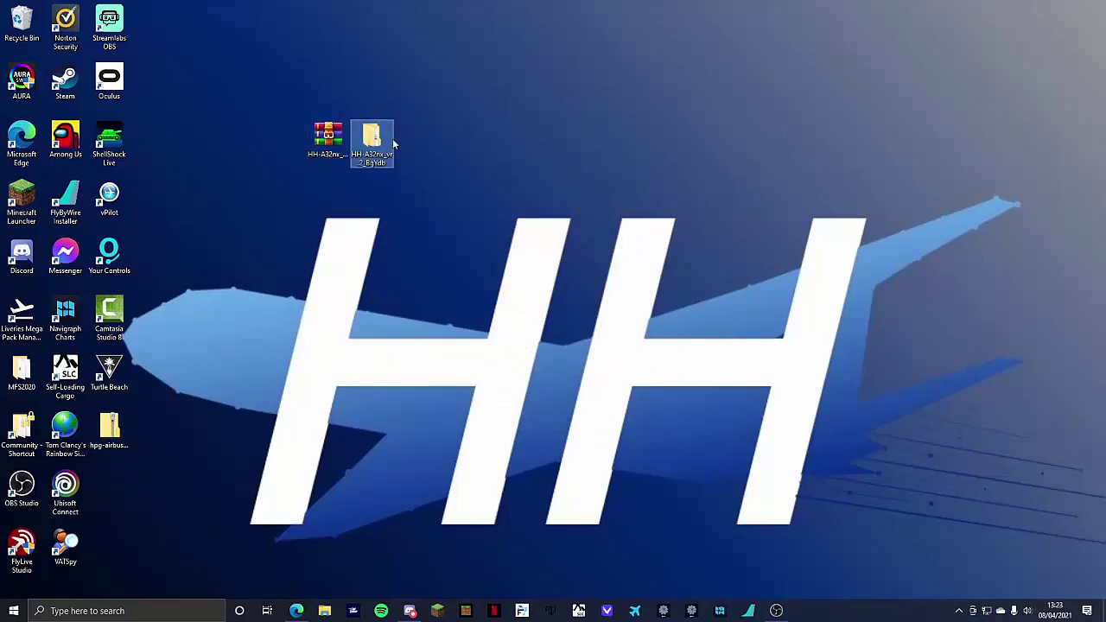
Step: Open the extracted livery folder and the simulator's Community folder, and arrange both windows side by side
double_click(378, 138)
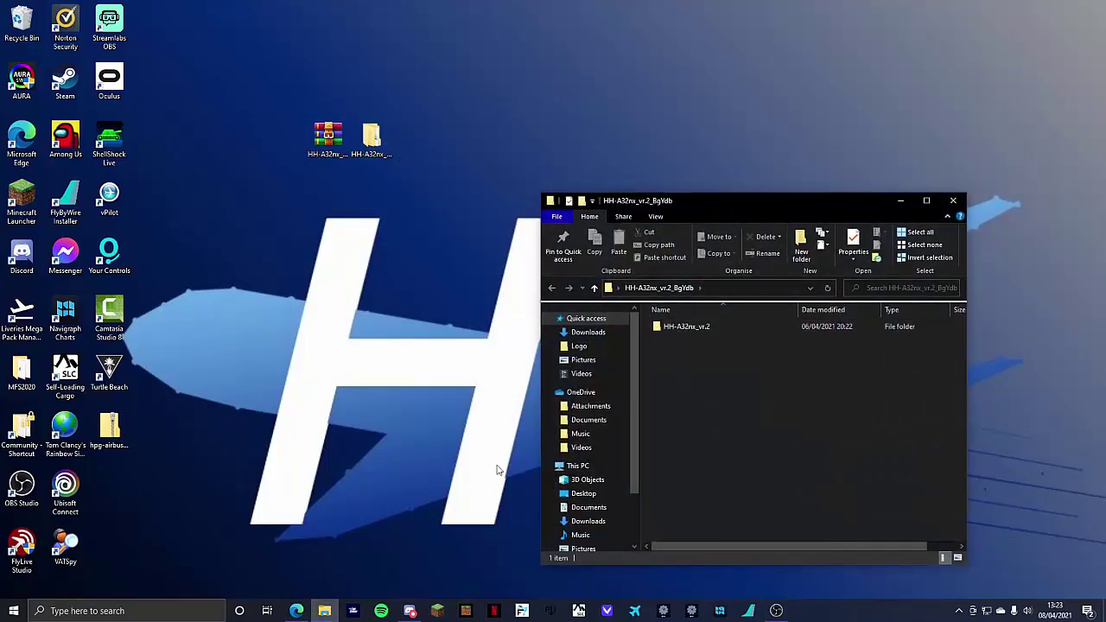
double_click(24, 439)
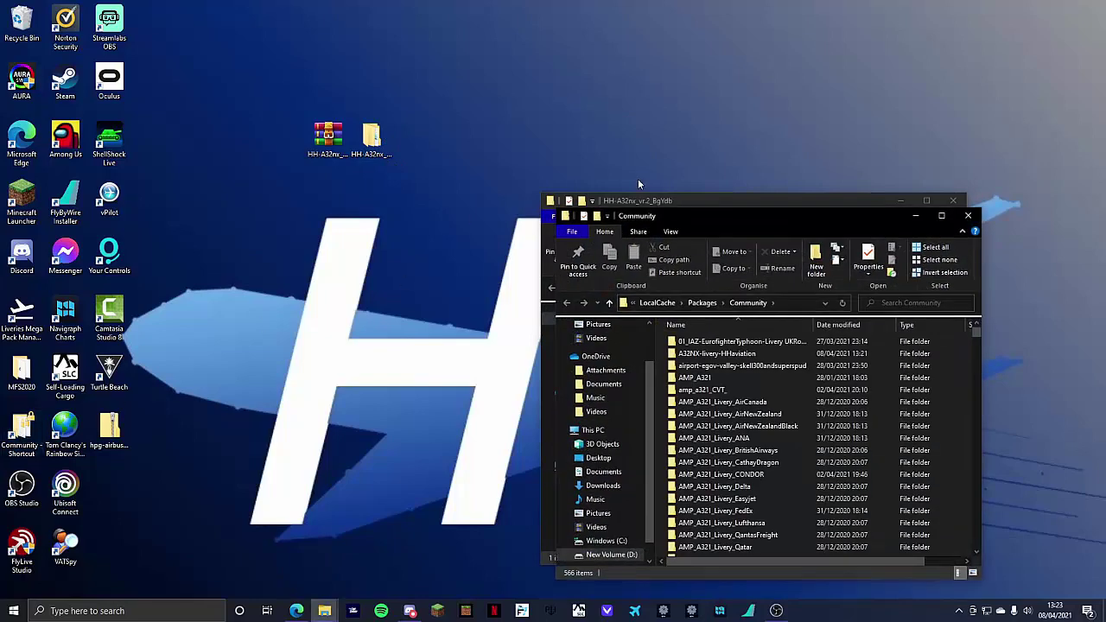
left_click_drag(639, 221, 262, 206)
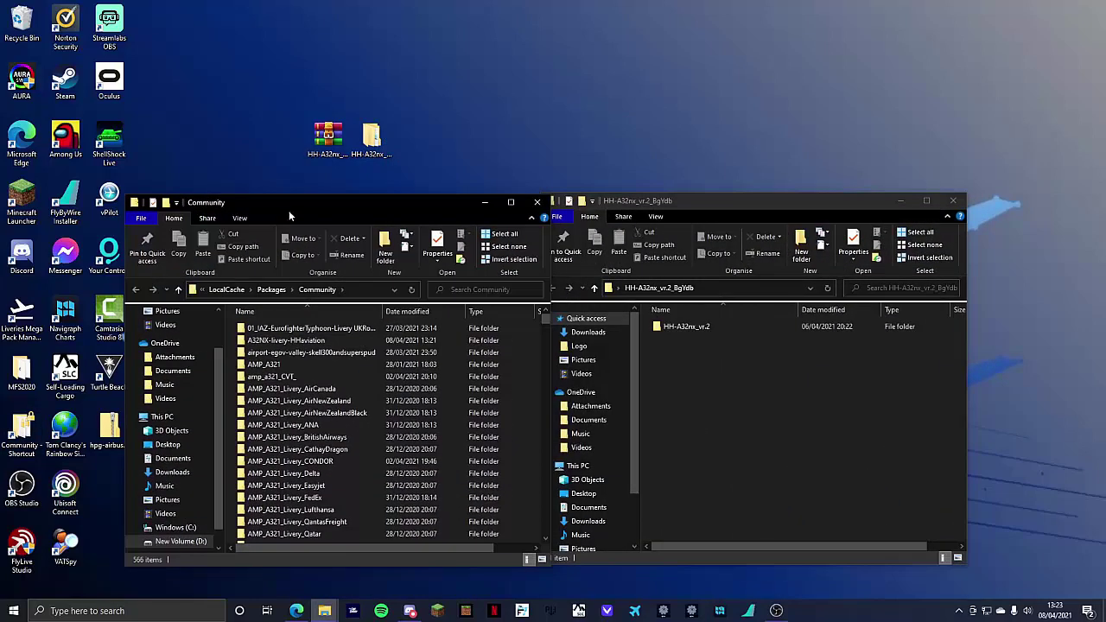
Step: Copy A32NX-livery-HHaviation from the HH-A32nx_vr.2 folder into Community, replacing the existing files, and close both folder windows
double_click(695, 327)
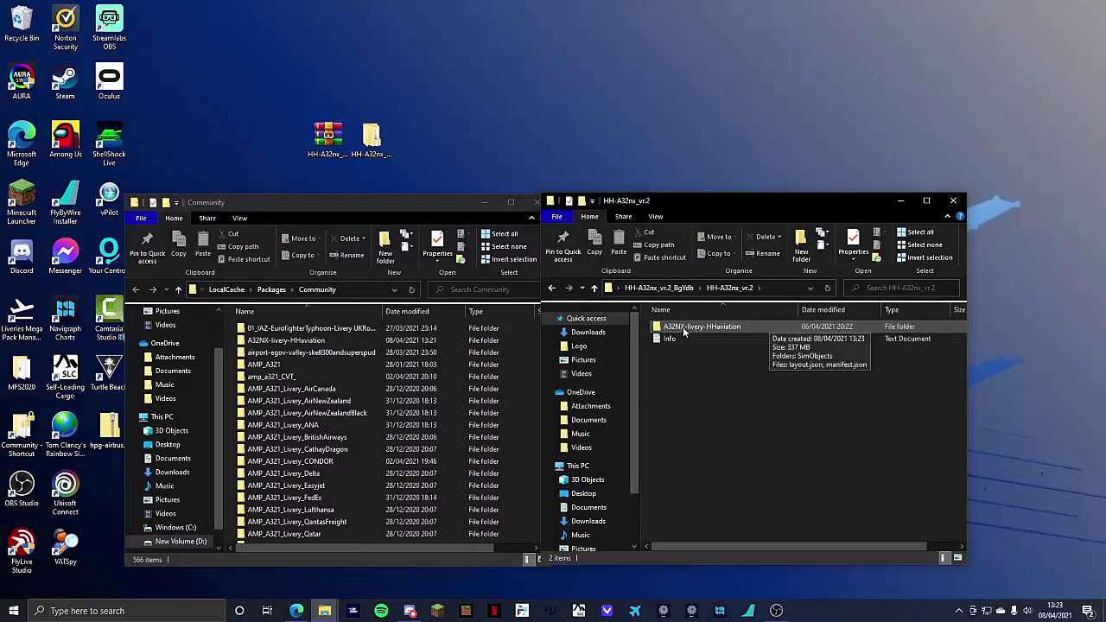
left_click_drag(695, 327, 227, 357)
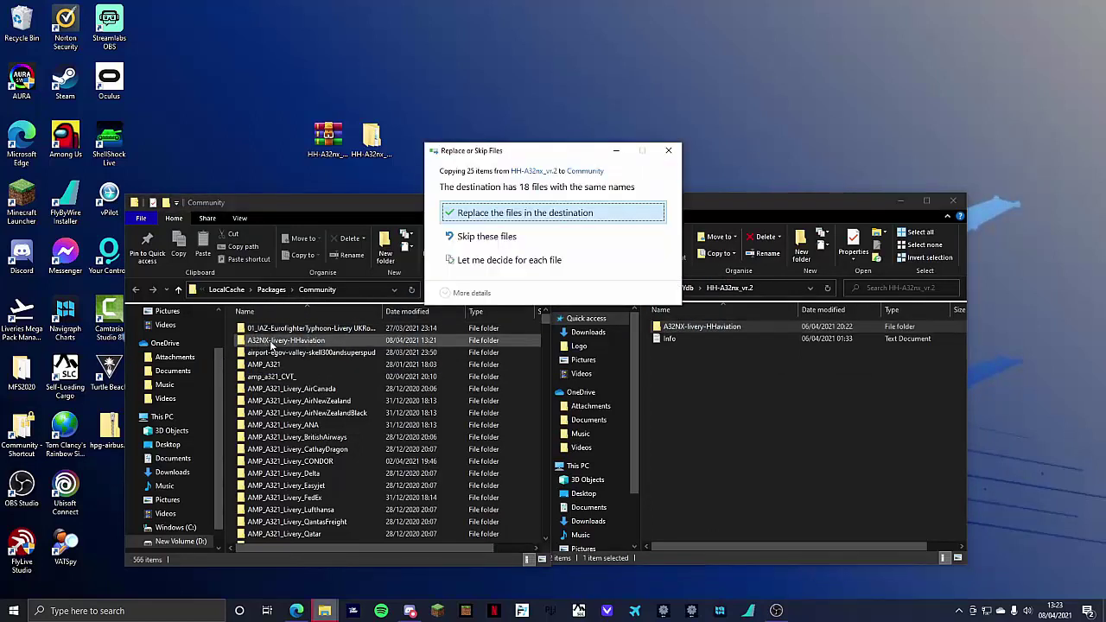
left_click(525, 212)
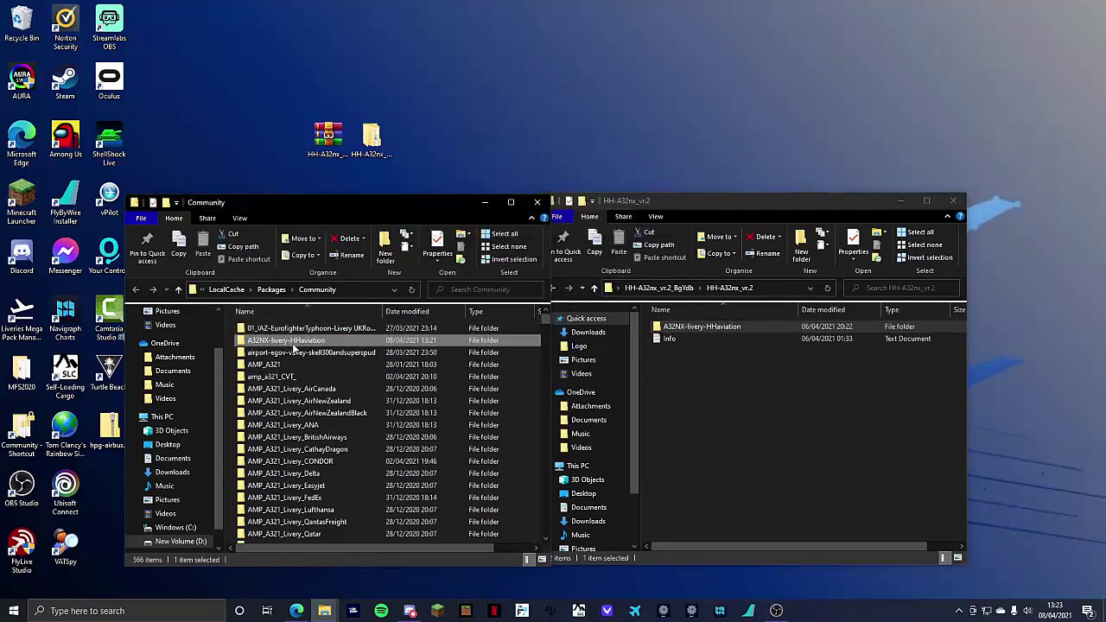
left_click(539, 204)
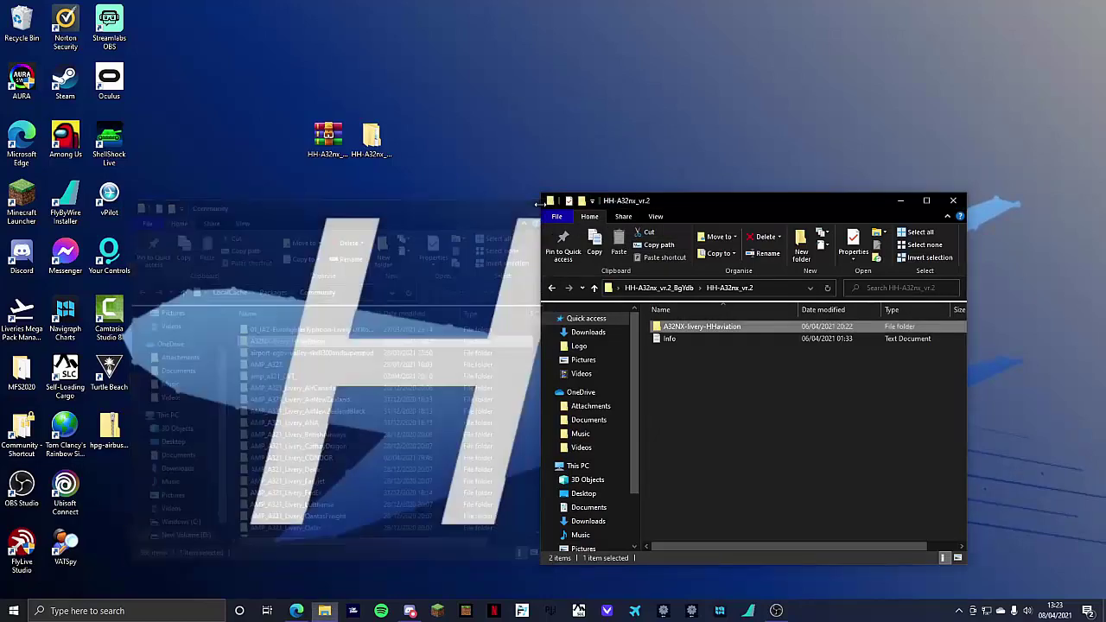
left_click(953, 201)
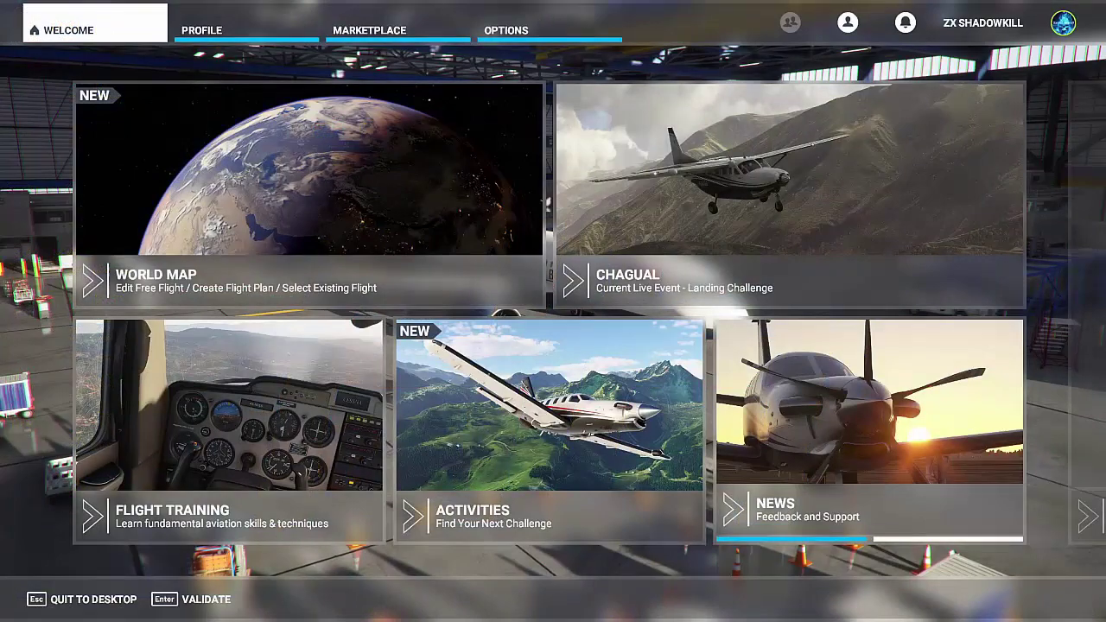
Step: In Microsoft Flight Simulator, open the World Map's aircraft selection and filter the aircraft to airliners
left_click(328, 188)
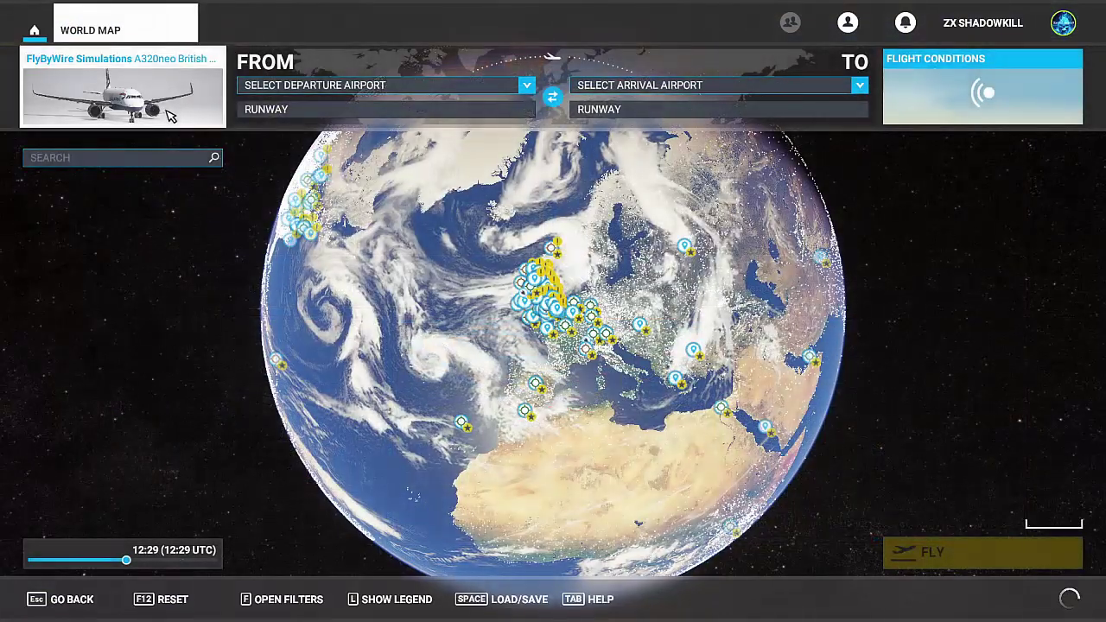
left_click(170, 117)
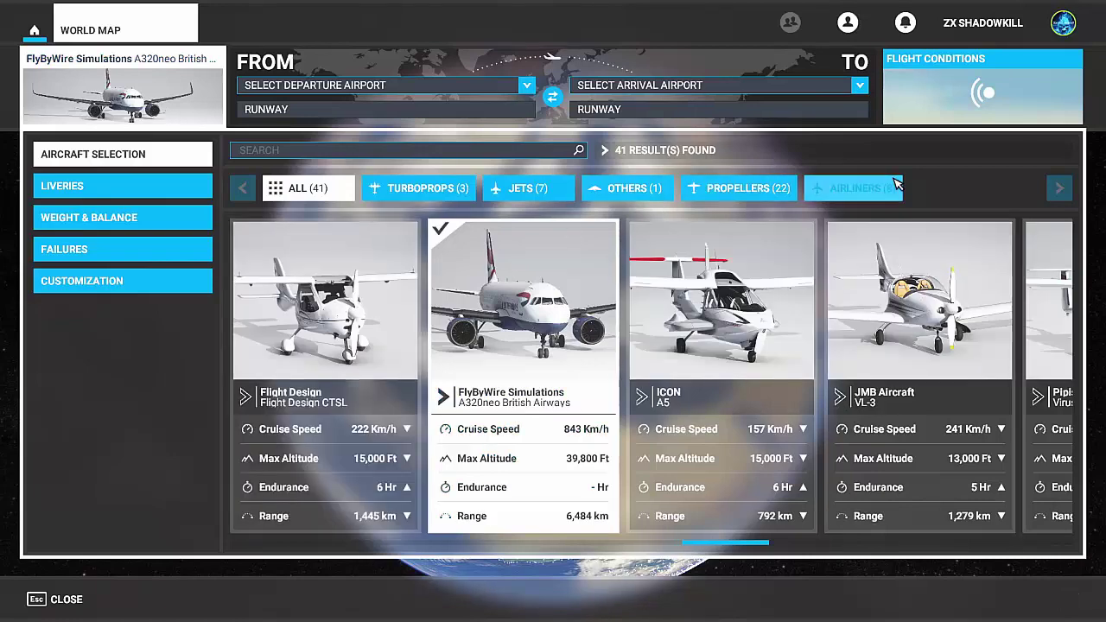
left_click(894, 188)
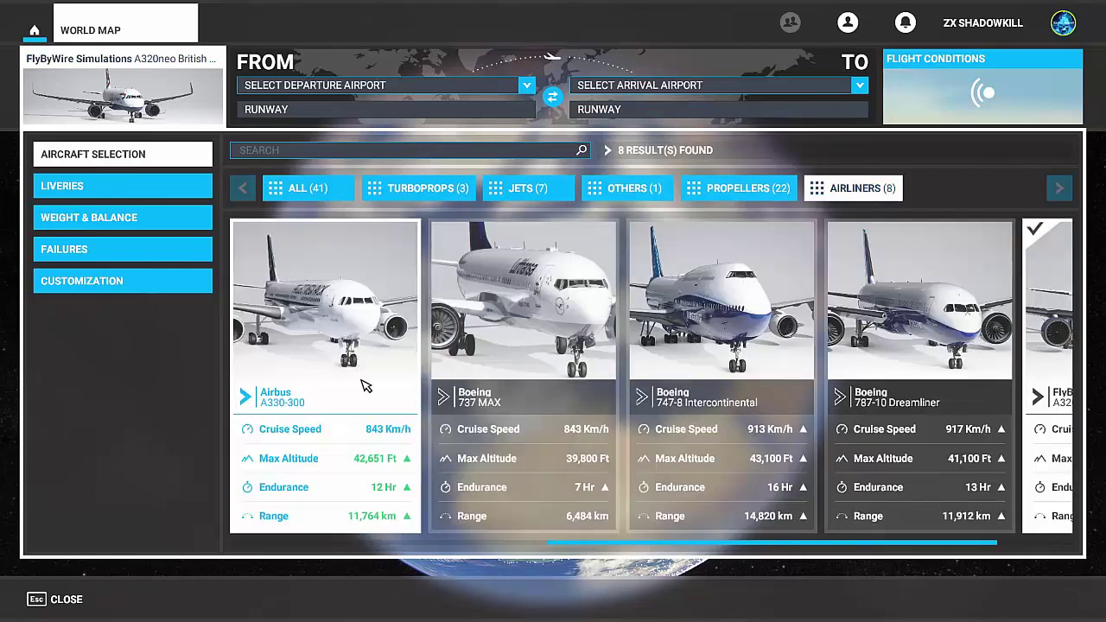
Step: Find the FlyByWire Simulations A320neo among the airliners and look through its available liveries for HHaviation
left_click(357, 383)
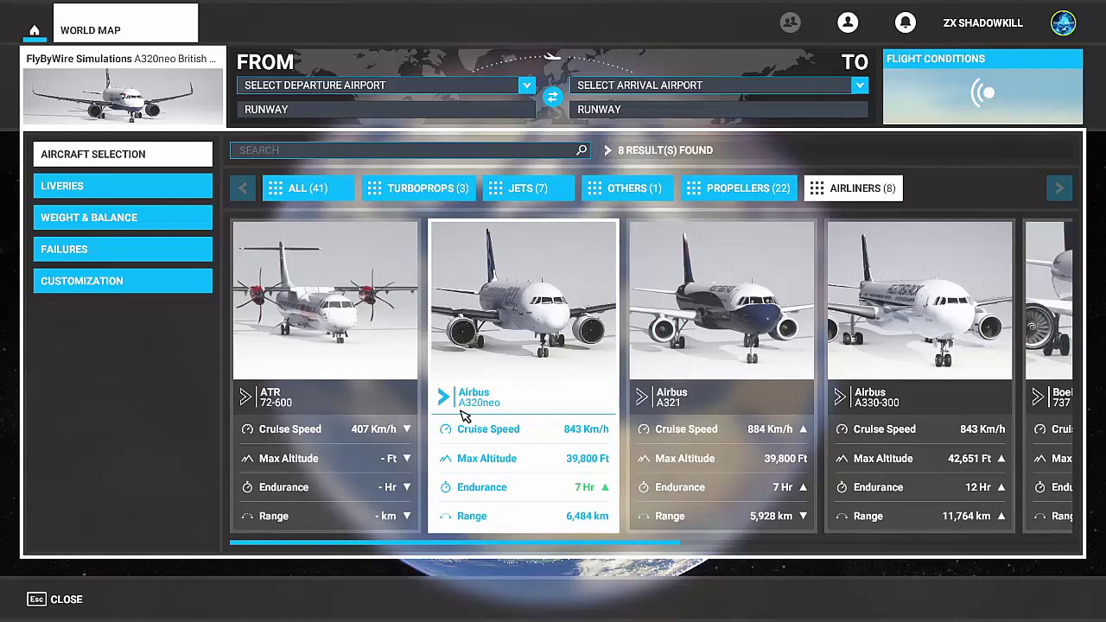
scroll(498, 411, "down", 5)
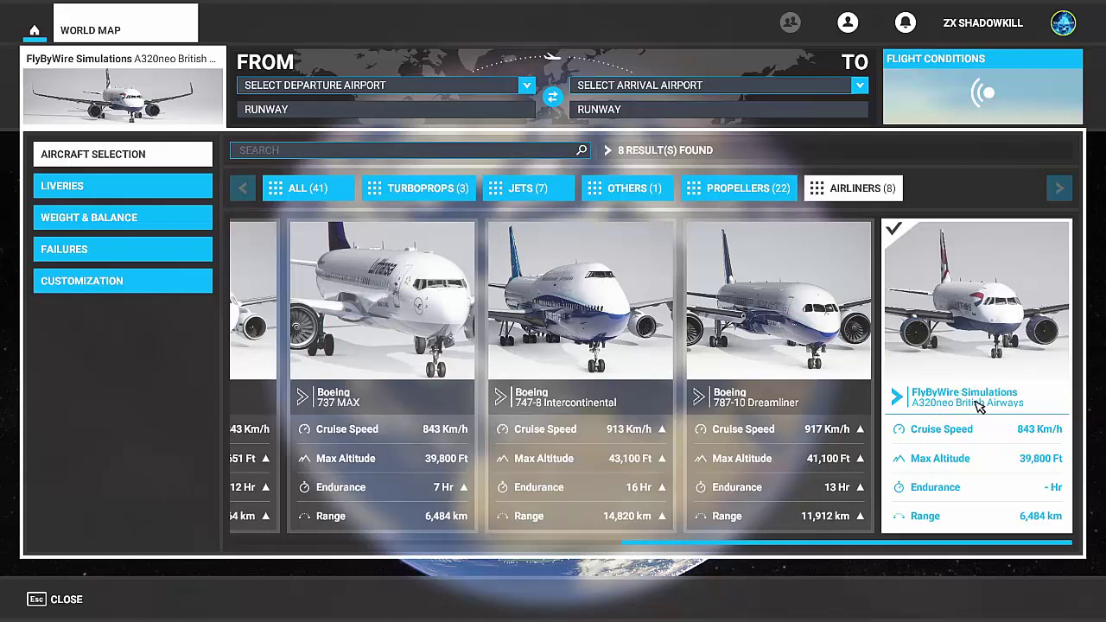
left_click(74, 186)
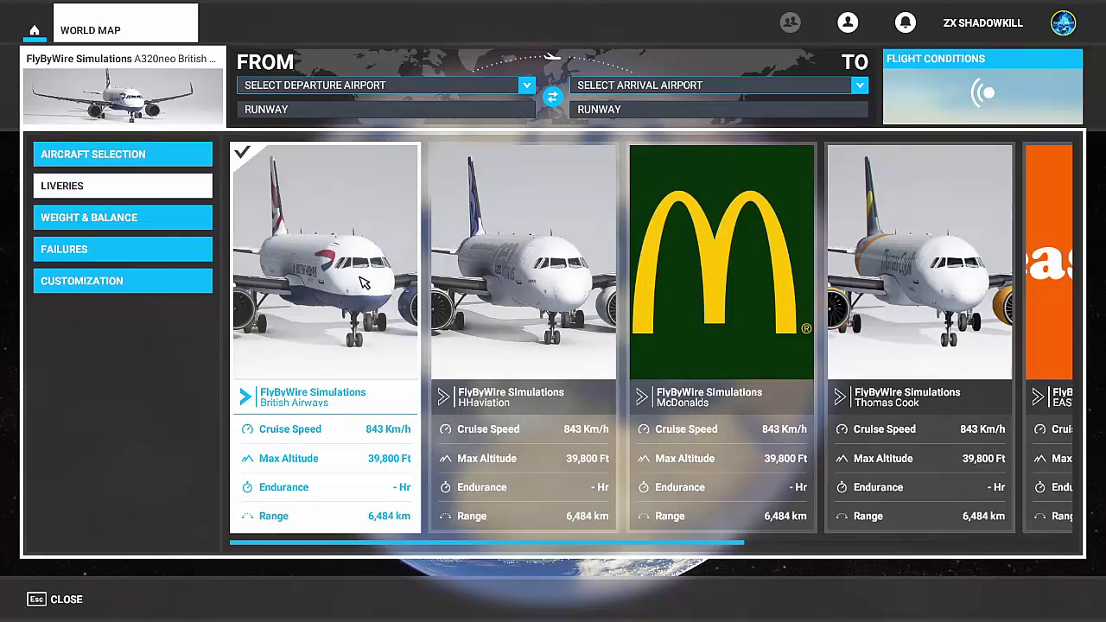
scroll(804, 283, "down", 2)
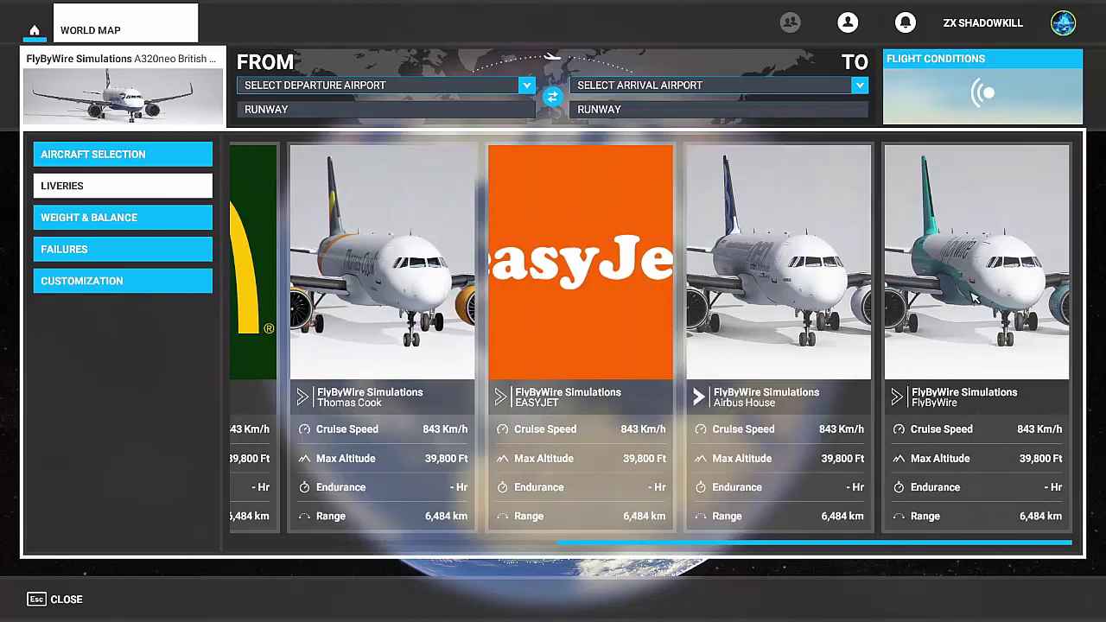
scroll(561, 337, "up", 3)
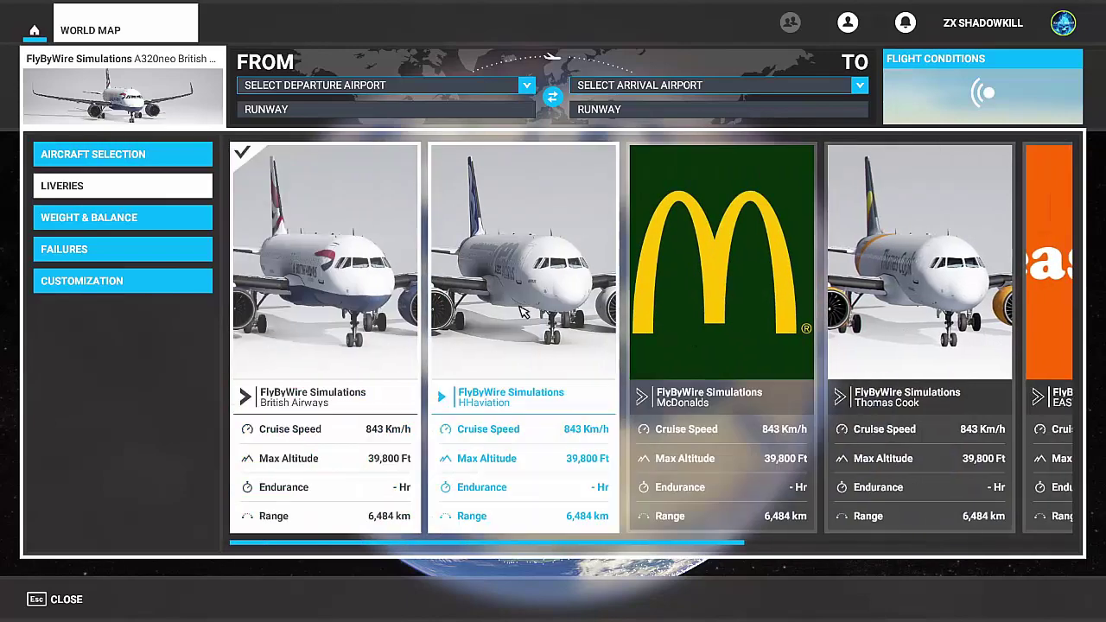
scroll(509, 332, "down", 2)
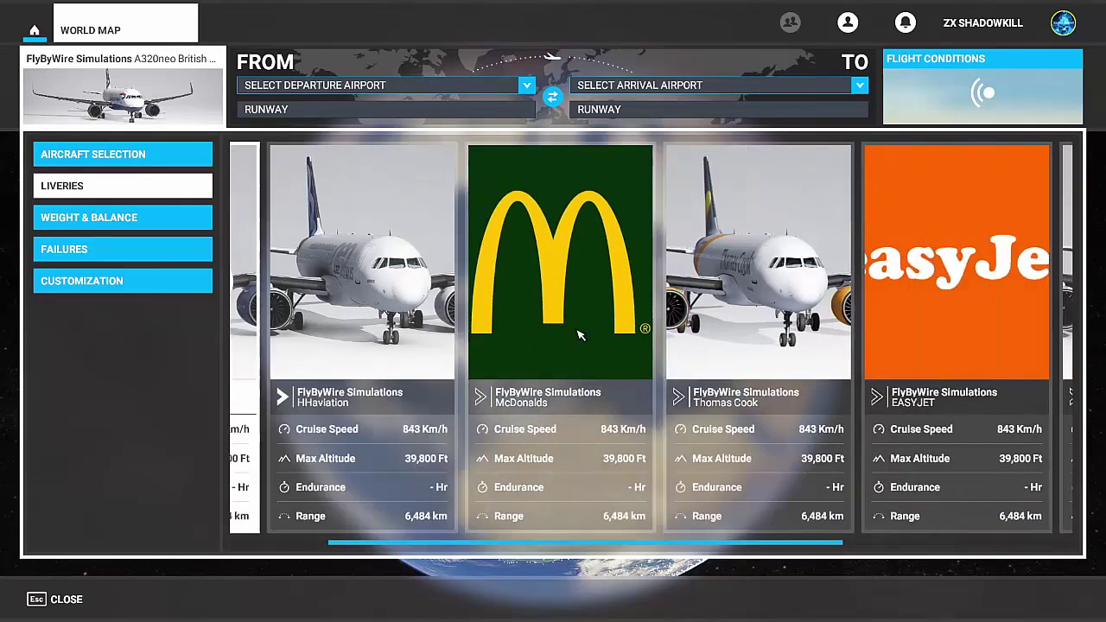
scroll(519, 311, "down", 1)
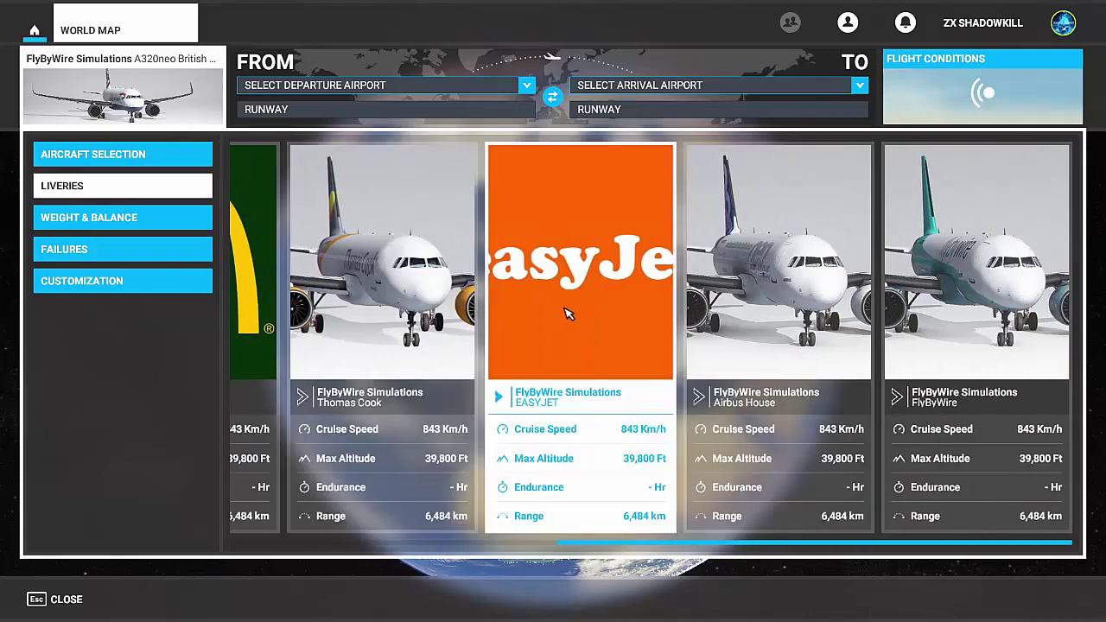